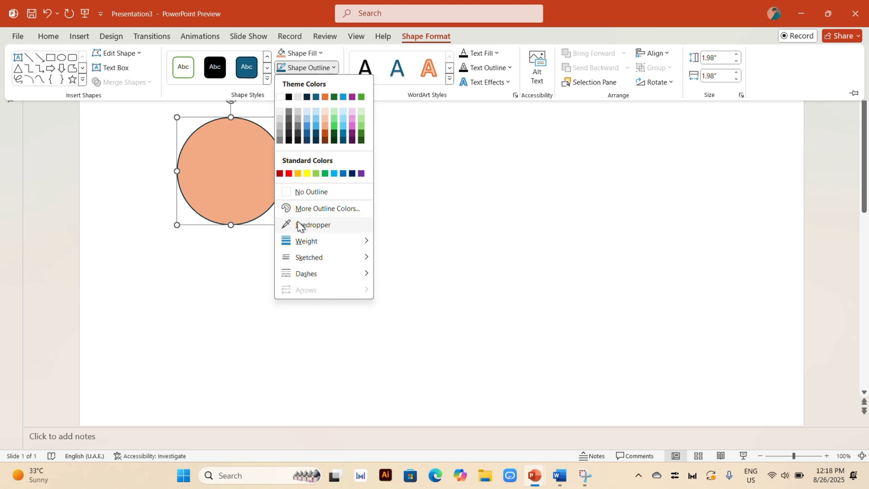
Remove the peach circle's outline and draw a three-quarter Partial Circle of about 1.98" directly over it
click(303, 192)
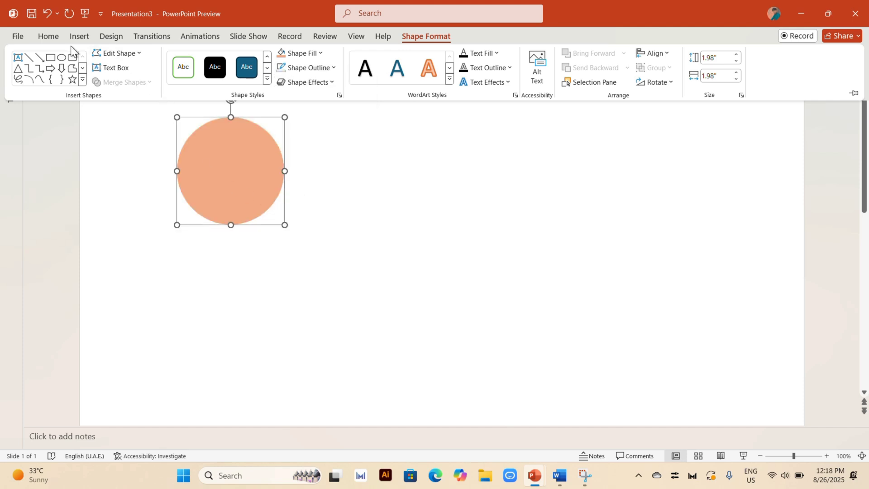
click(72, 35)
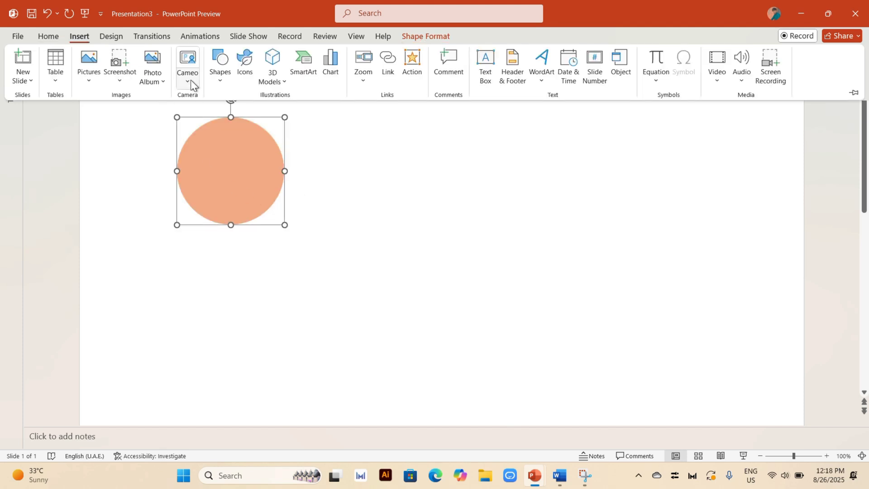
click(217, 73)
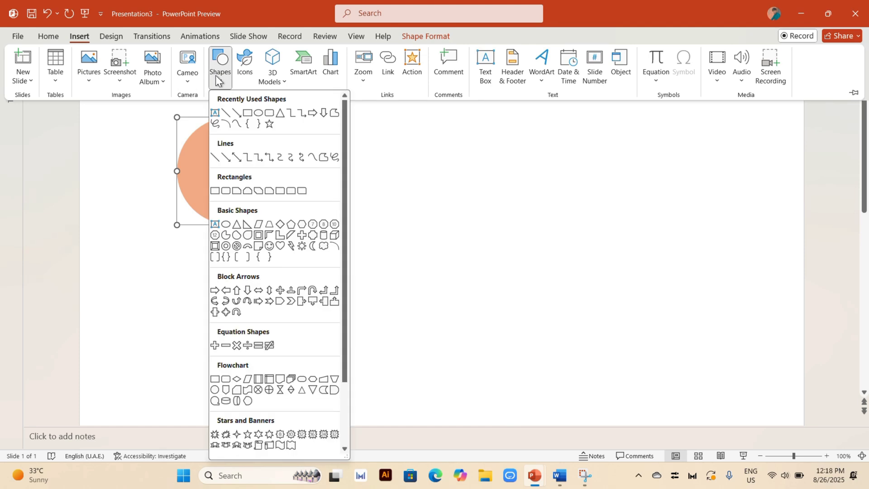
click(229, 236)
drag(210, 137, 323, 249)
drag(252, 204, 219, 188)
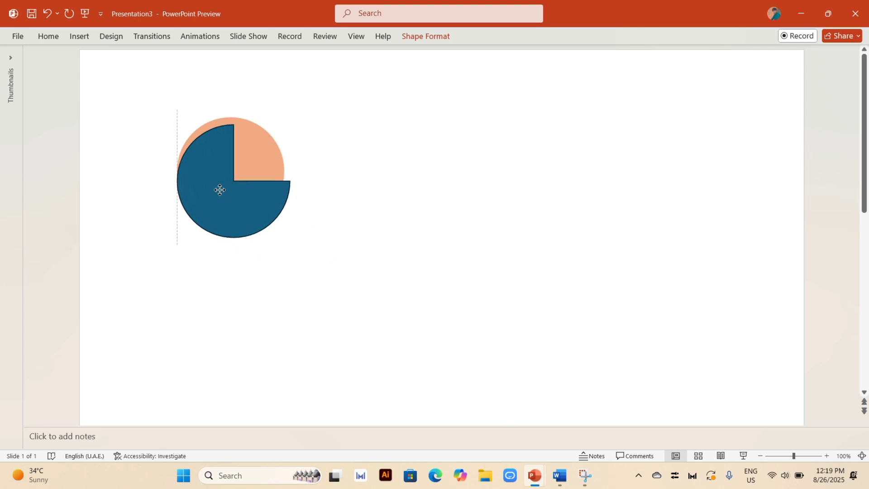
Fill the partial circle with dark theme orange and remove its outline
click(407, 37)
click(316, 55)
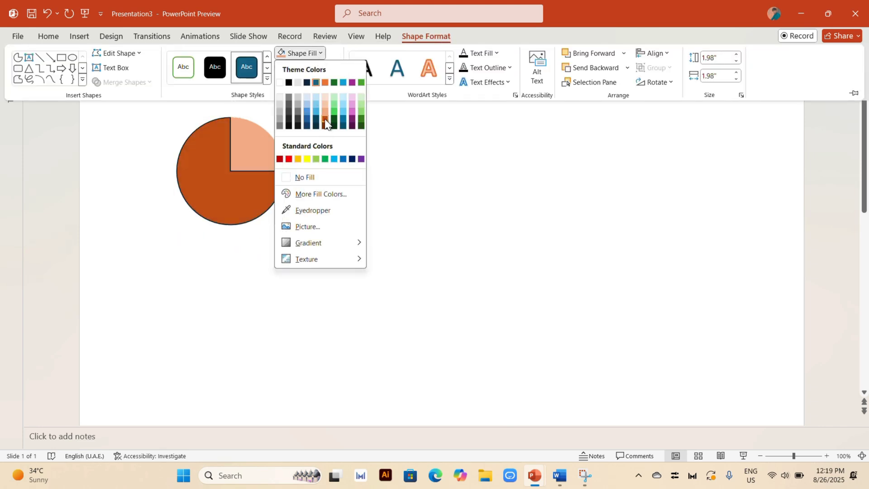
click(325, 126)
click(328, 66)
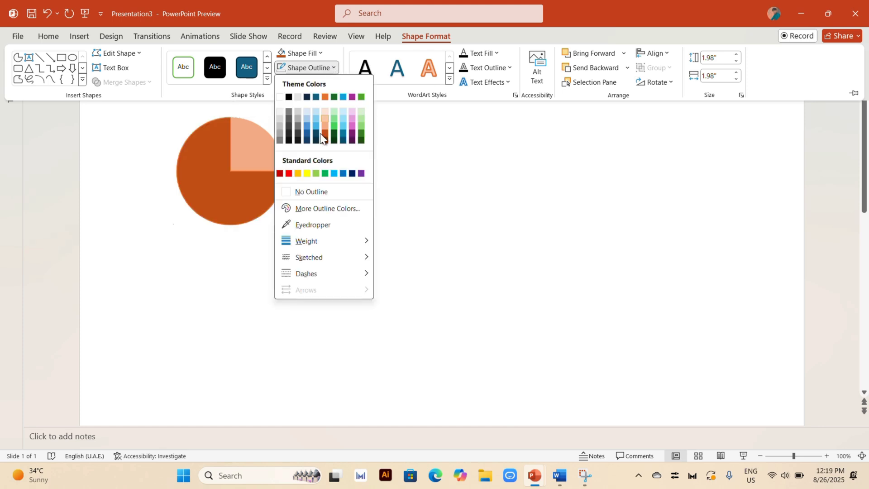
click(308, 193)
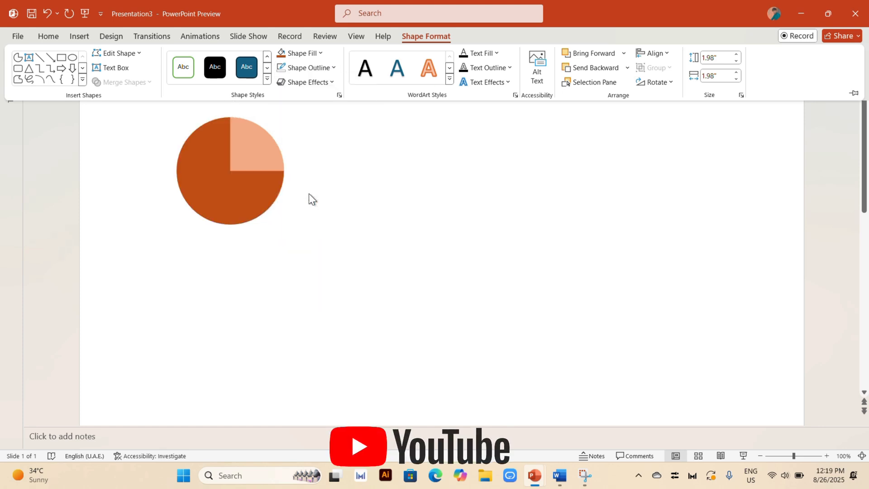
click(437, 196)
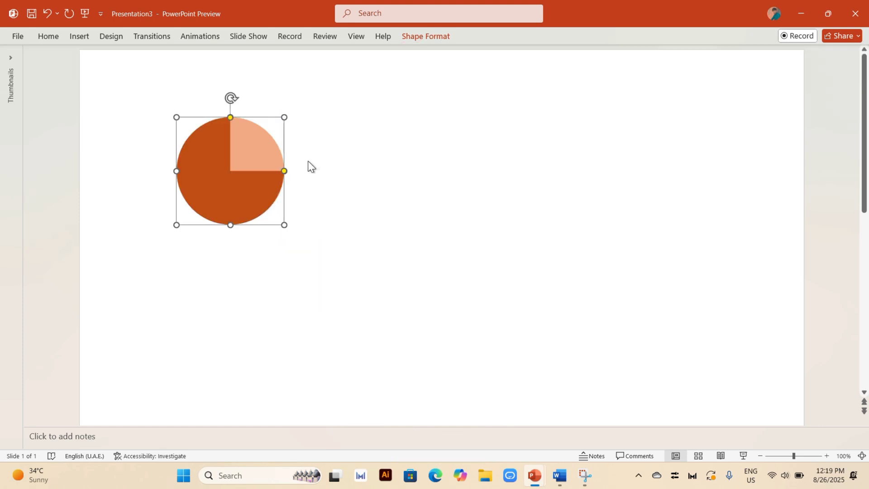
click(371, 171)
Duplicate the dark orange partial circle and place the copy below and to the right of the original
click(252, 202)
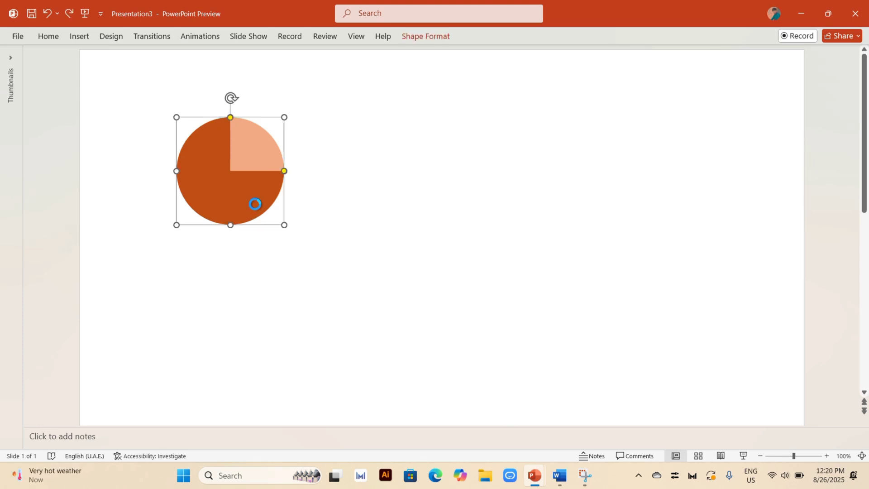
key(ctrl+v)
drag(259, 204, 303, 301)
key(Escape)
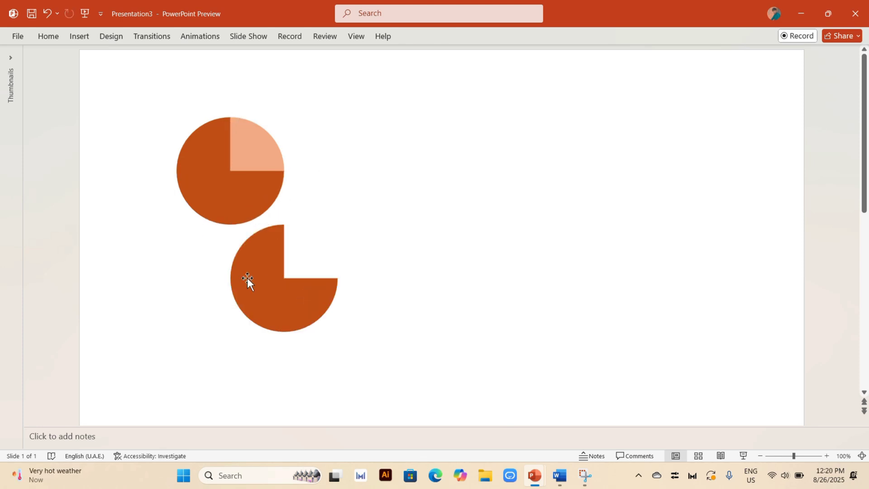
Start editing the copied partial circle's points and delete the point at its lowest edge
right_click(247, 278)
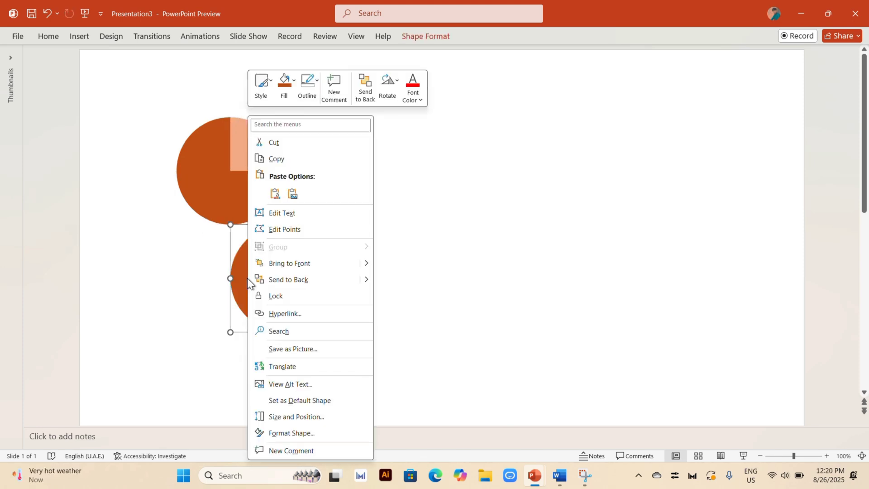
click(285, 227)
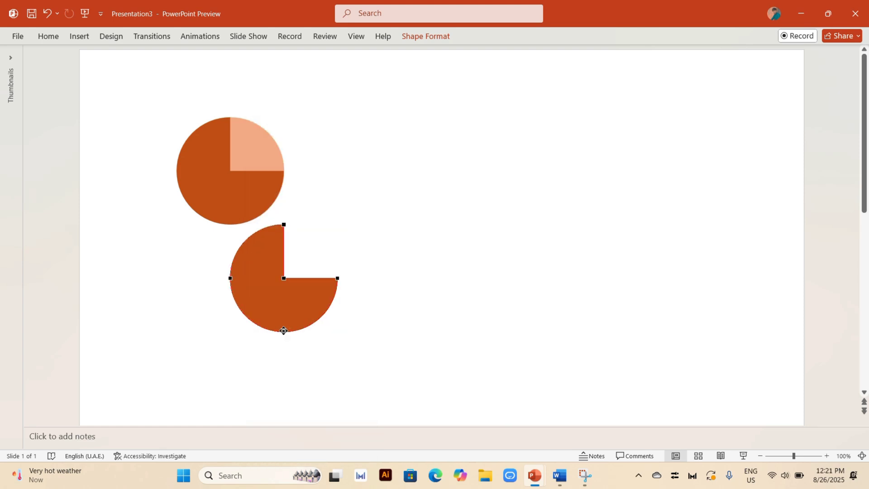
right_click(284, 331)
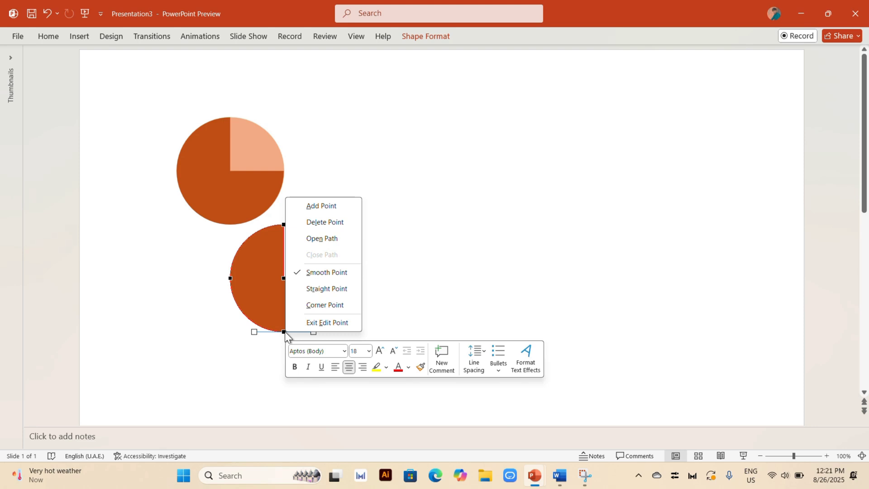
click(330, 223)
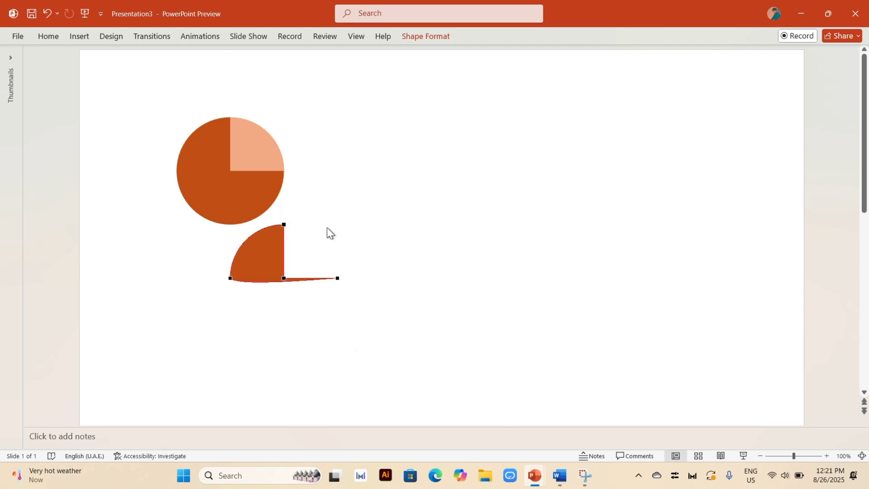
Open the copy's path at its leftmost point and move the loose end just right of the wedge's inner corner to flatten the base
click(230, 278)
right_click(232, 278)
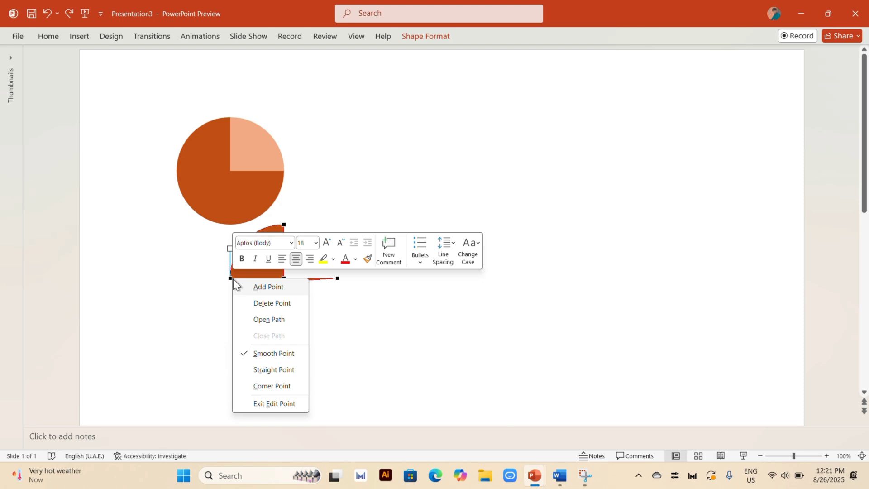
click(271, 321)
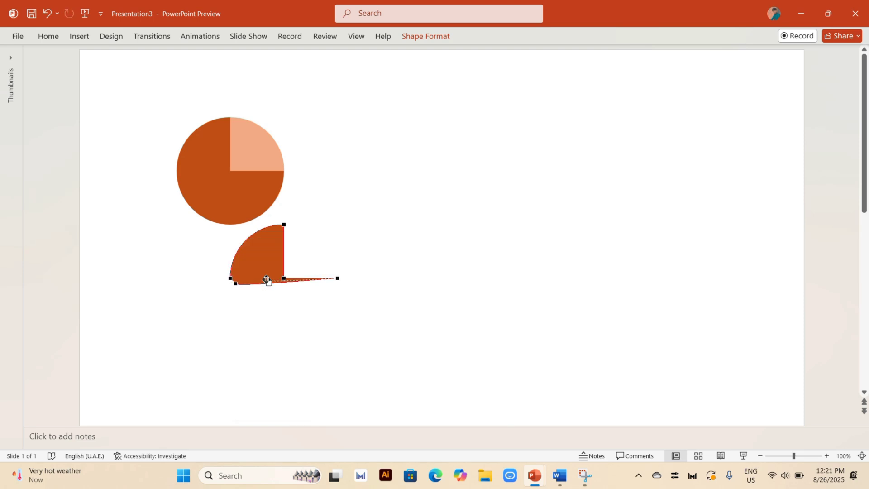
drag(267, 280, 289, 278)
Delete the two surplus points right of the inner corner so that only a quarter wedge remains
right_click(290, 277)
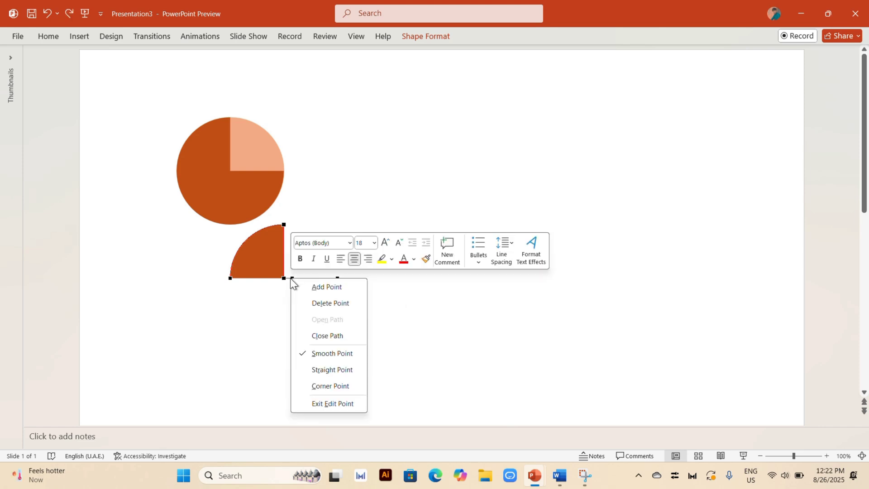
click(327, 309)
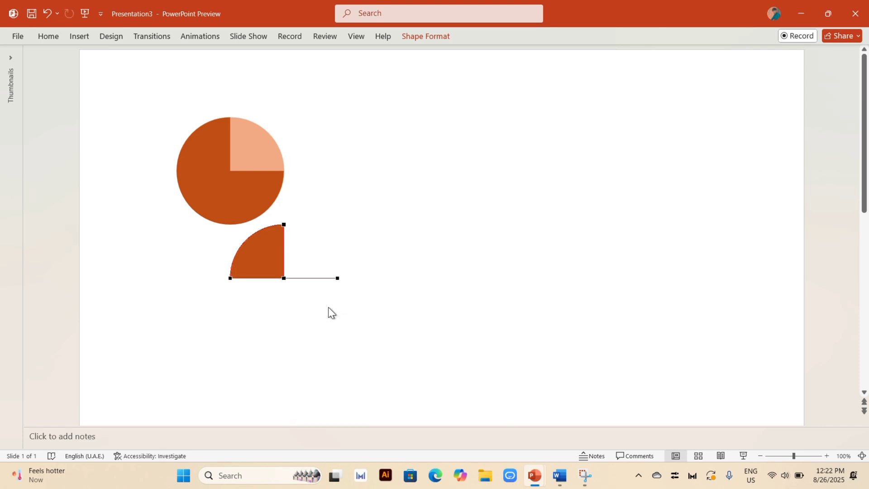
right_click(335, 279)
click(352, 303)
Place the quarter wedge over the circle's upper-left quarter and fill it with the base theme orange
drag(243, 259, 208, 165)
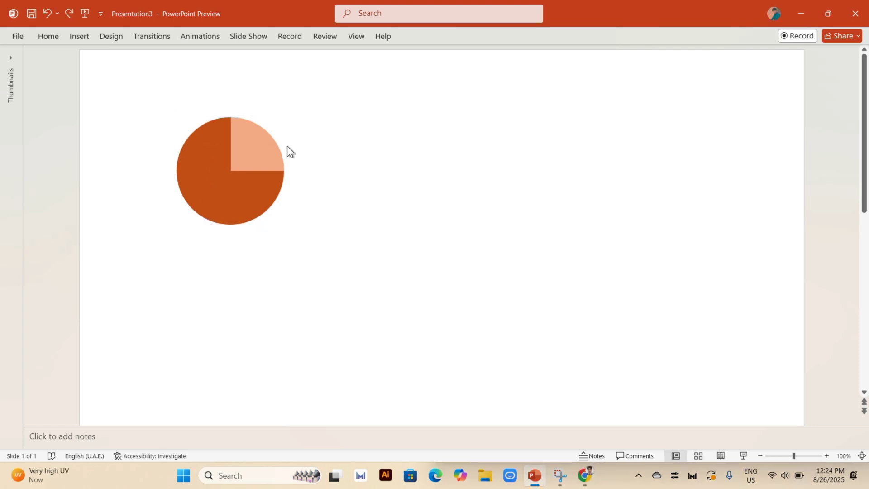
click(195, 160)
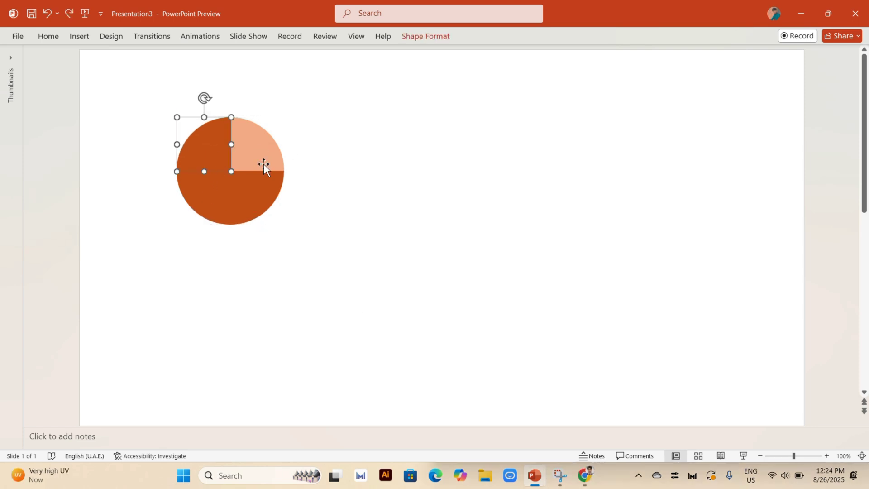
click(421, 40)
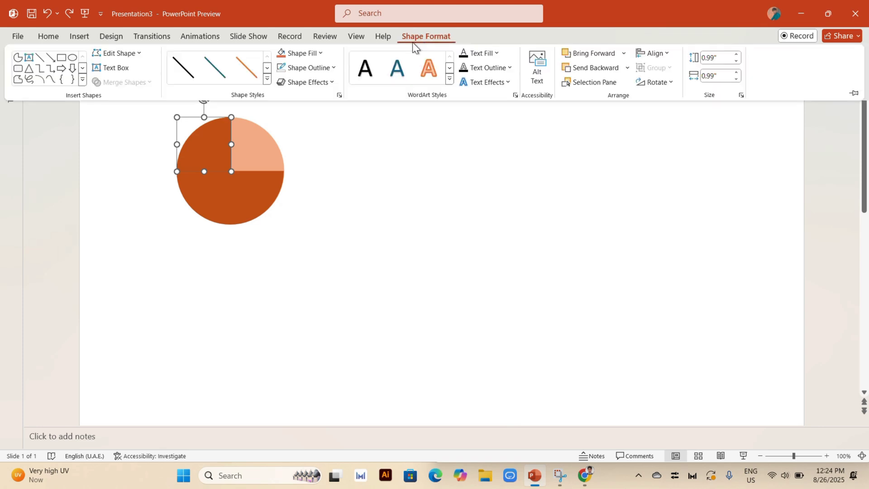
click(326, 53)
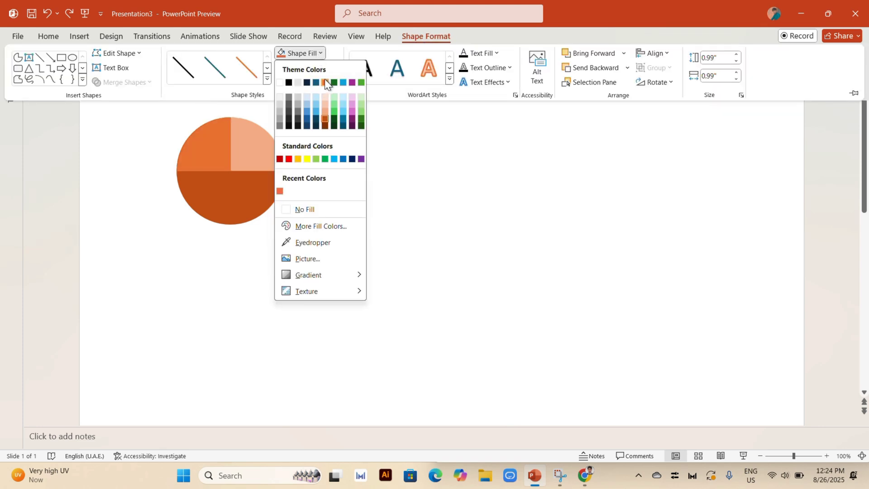
click(324, 79)
click(415, 324)
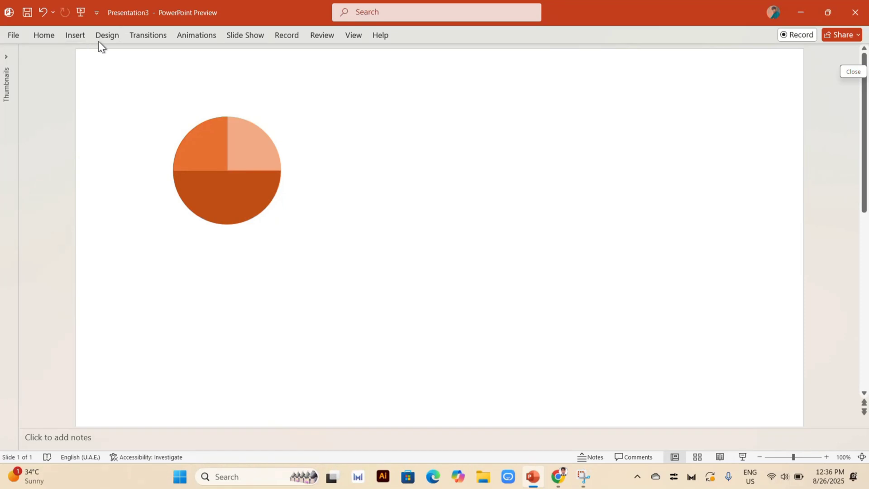
Draw a rounded rectangle over the circle and narrow it from its left side to about 1.42" high by 0.92" wide
click(66, 37)
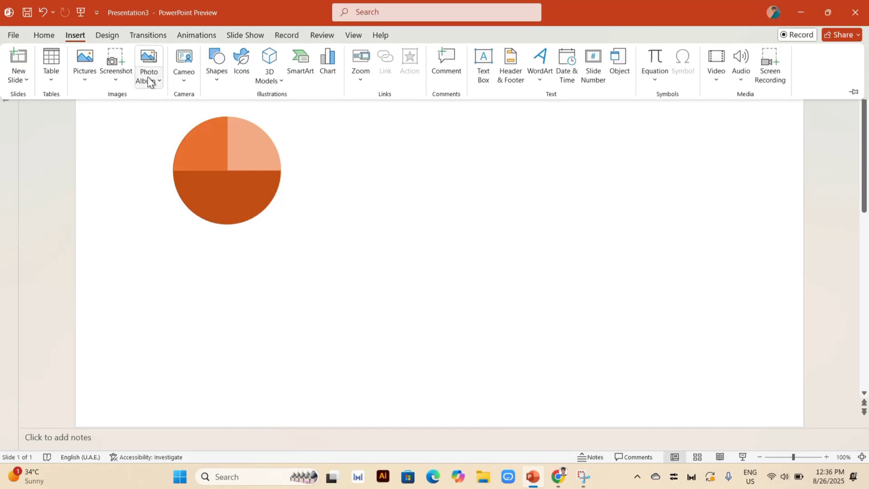
click(213, 68)
click(277, 114)
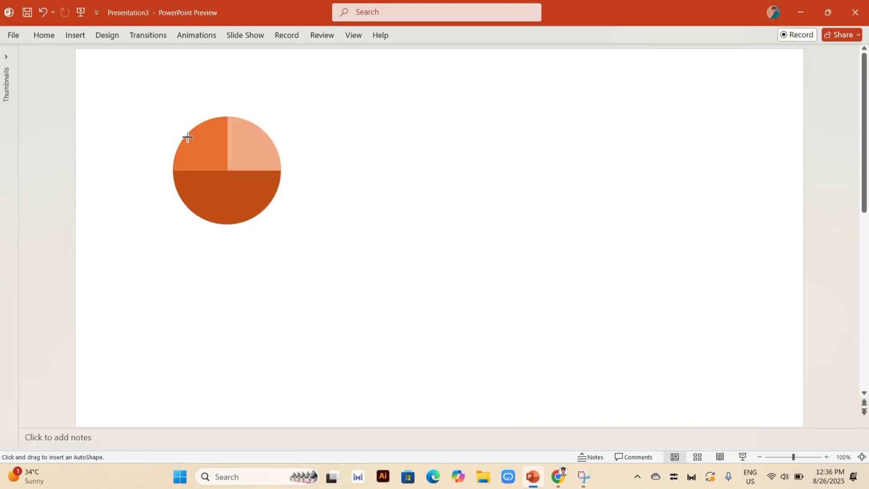
drag(188, 137, 204, 216)
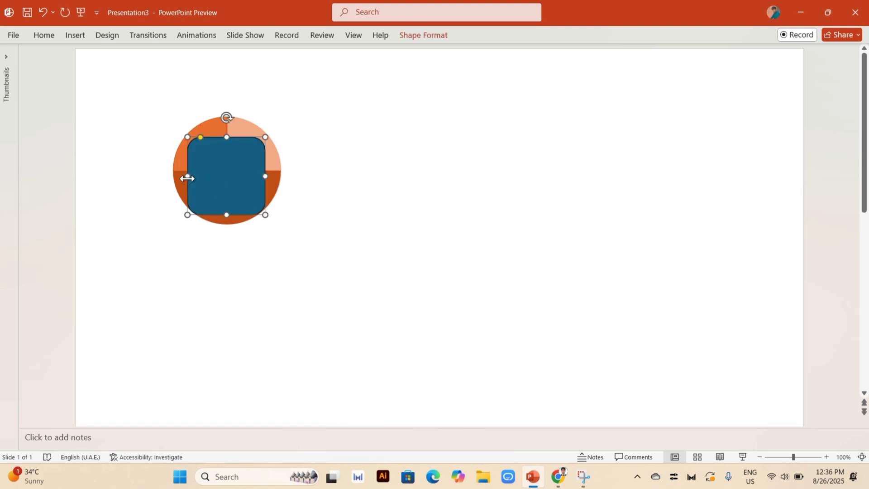
drag(187, 176, 214, 176)
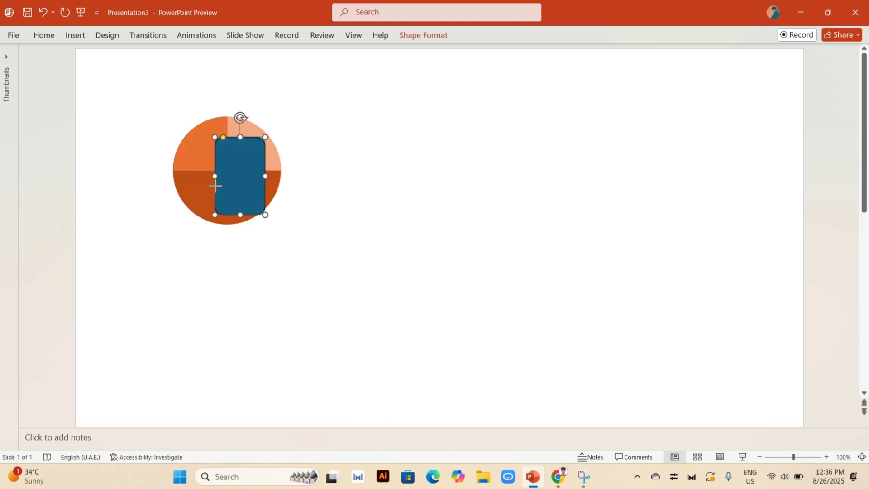
Fill the rounded rectangle with near-black and remove its outline
click(424, 37)
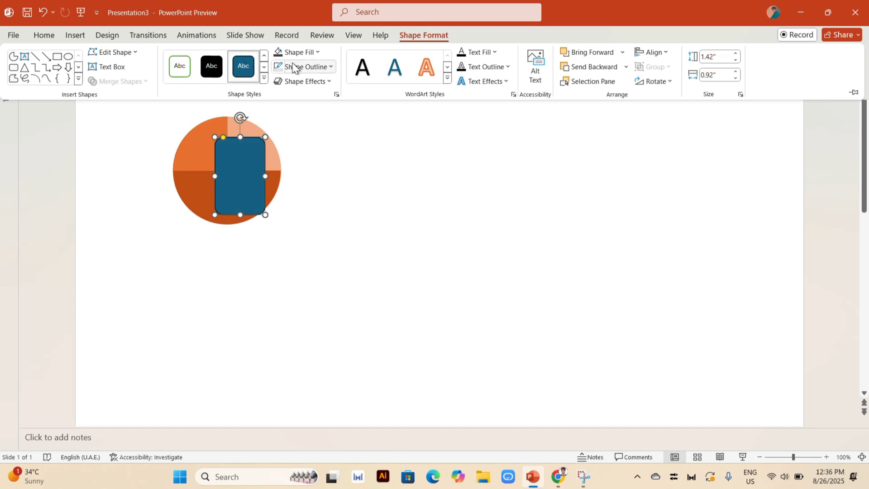
click(286, 52)
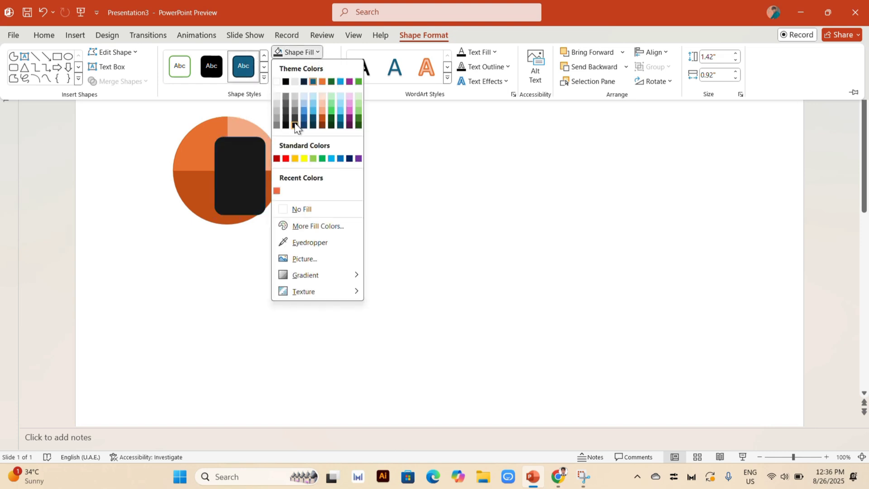
click(290, 118)
click(328, 71)
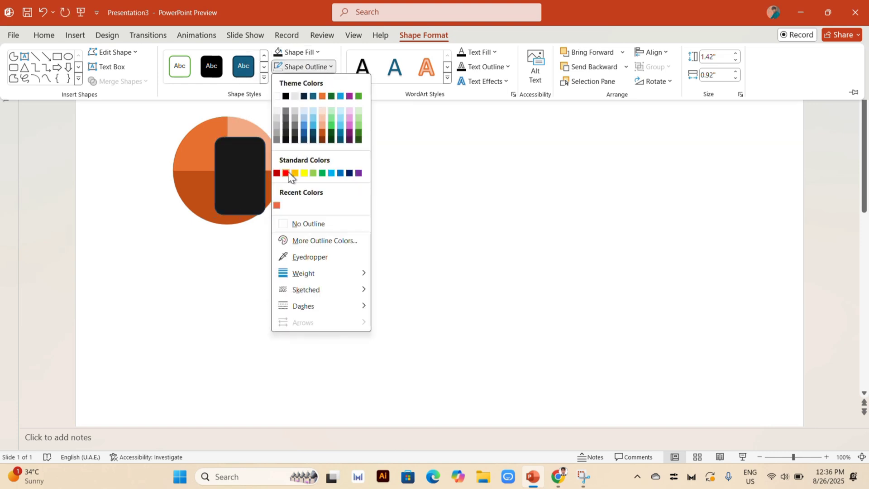
click(479, 166)
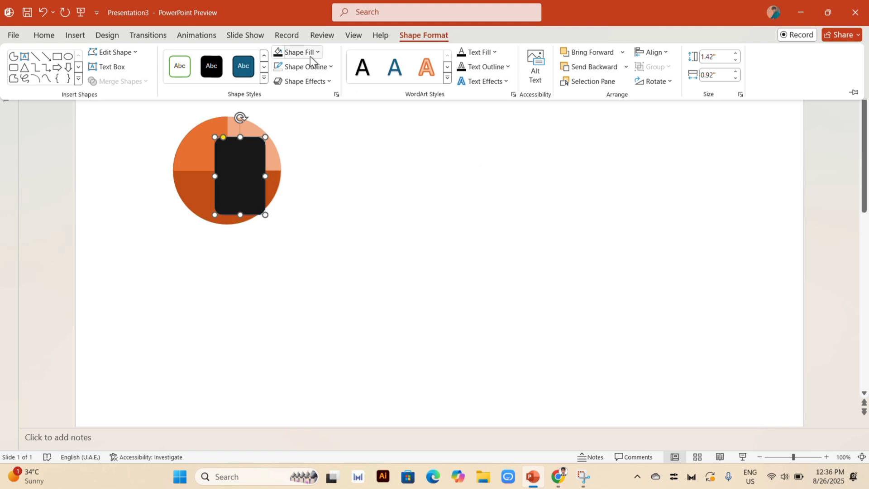
click(306, 67)
click(303, 220)
Move the black rounded rectangle over the circle's left half and lower its upper edge to shorten it
click(241, 173)
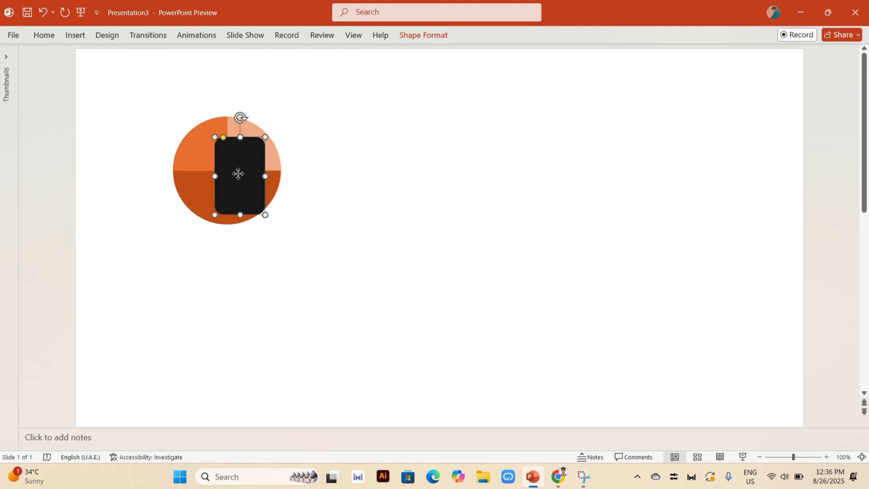
mouse_move(239, 174)
mouse_down()
mouse_move(198, 164)
mouse_move(231, 168)
mouse_up()
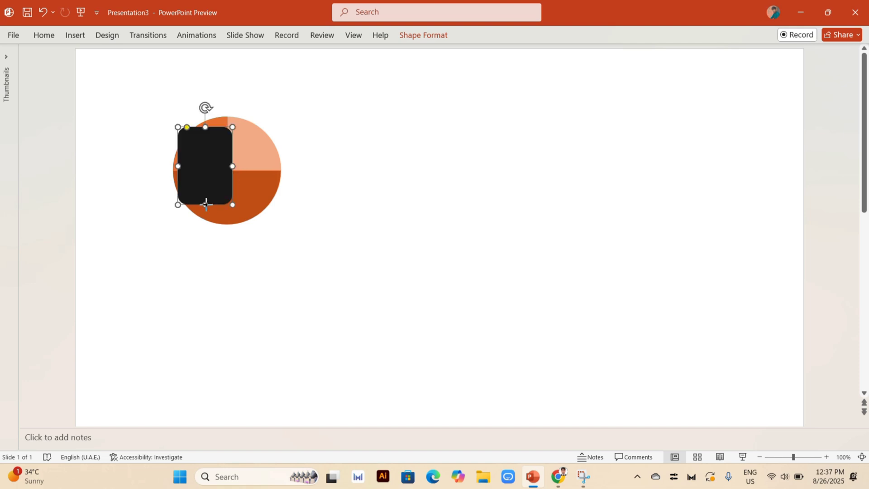
mouse_move(205, 204)
mouse_down()
mouse_move(211, 190)
mouse_move(212, 205)
mouse_up()
drag(205, 126, 205, 136)
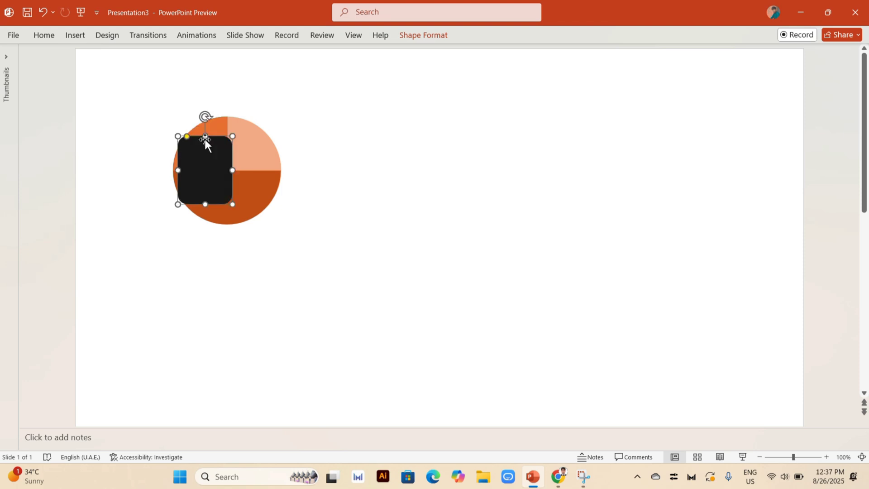
Edit the points of the black rounded rectangle so its left side follows the circle's curved edge
right_click(189, 164)
click(217, 235)
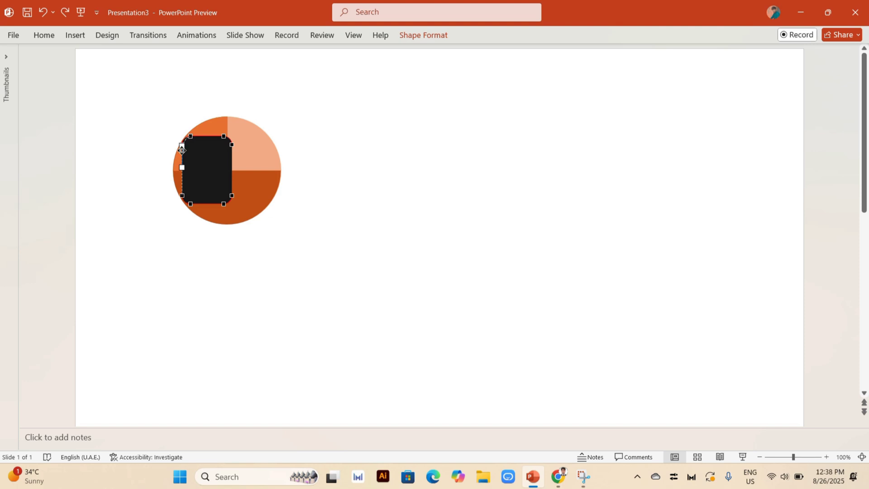
mouse_move(182, 152)
mouse_down()
mouse_move(171, 153)
mouse_move(175, 159)
mouse_up()
drag(182, 195, 175, 183)
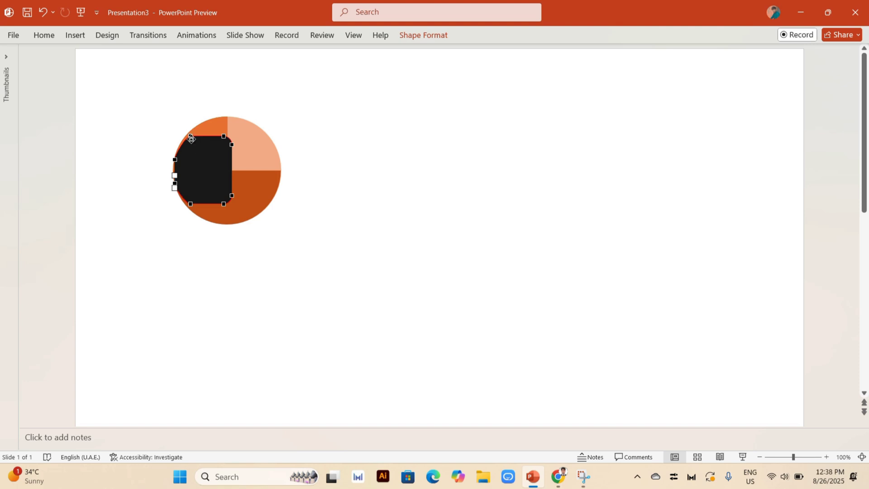
mouse_move(191, 138)
mouse_down()
mouse_move(178, 134)
mouse_move(186, 136)
mouse_up()
drag(190, 203, 188, 206)
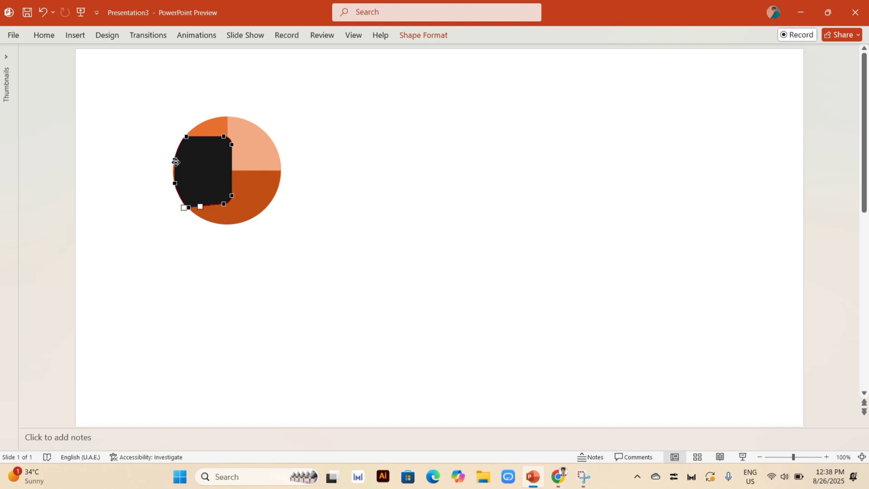
click(319, 204)
Set the black shape's fill transparency to 76%
click(191, 176)
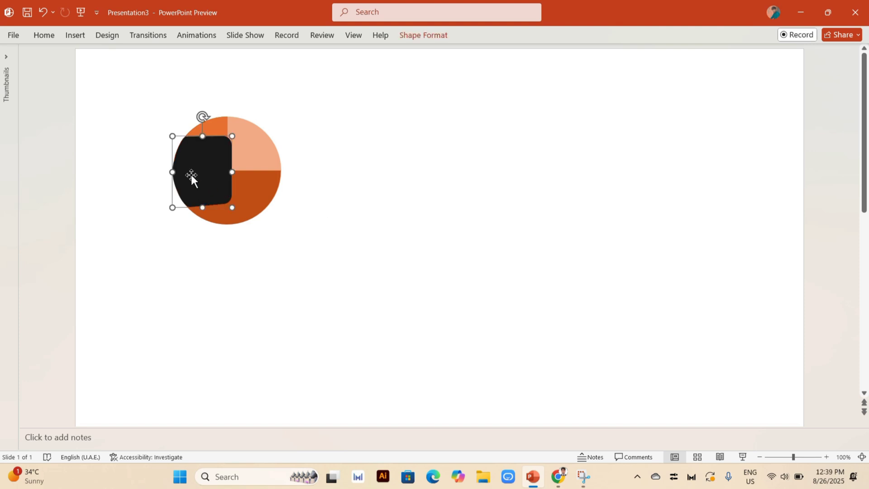
click(417, 37)
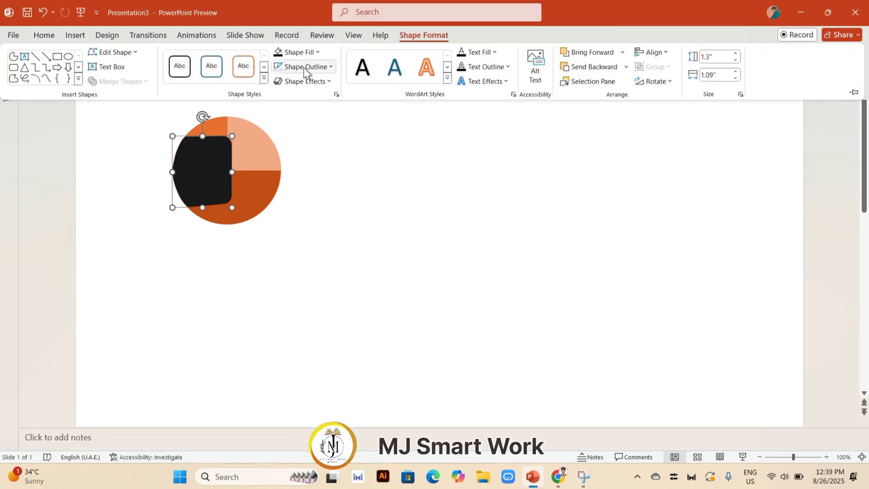
click(336, 95)
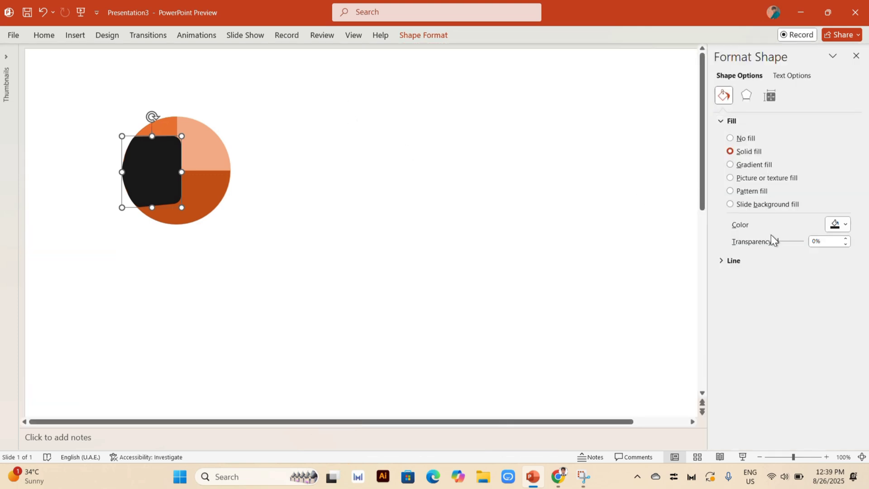
drag(778, 242, 797, 244)
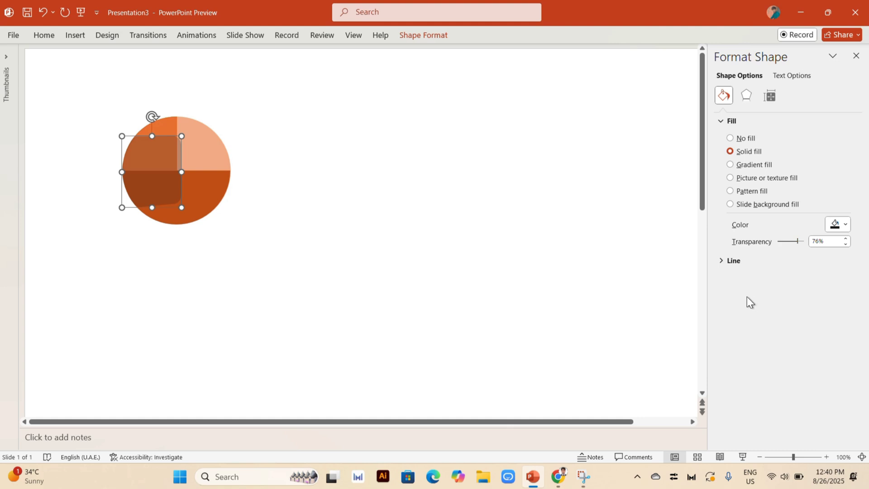
Paste a copy of the translucent black shape slightly lower and further left, and edit its left-side points to follow the circle's edge
key(ctrl+v)
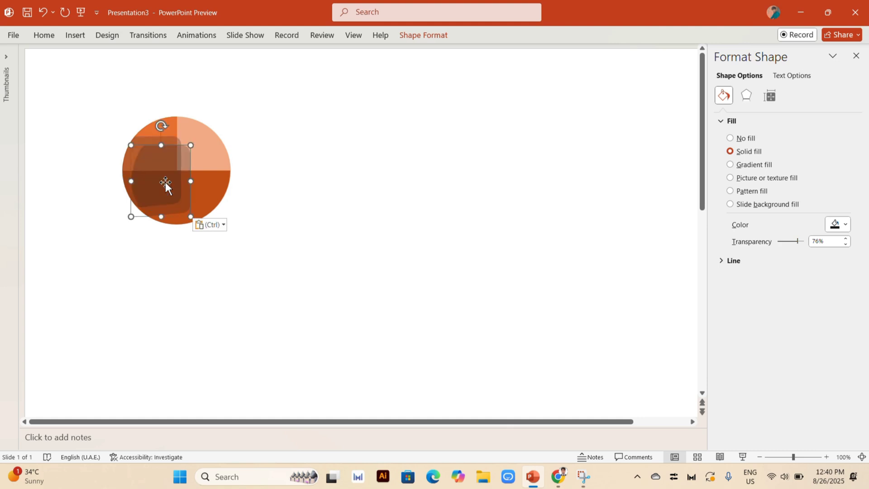
drag(165, 182, 155, 178)
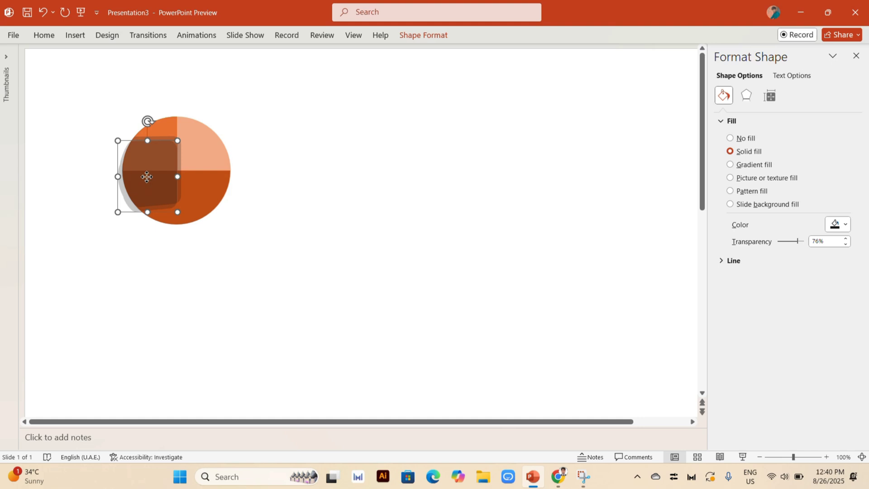
right_click(146, 176)
click(164, 266)
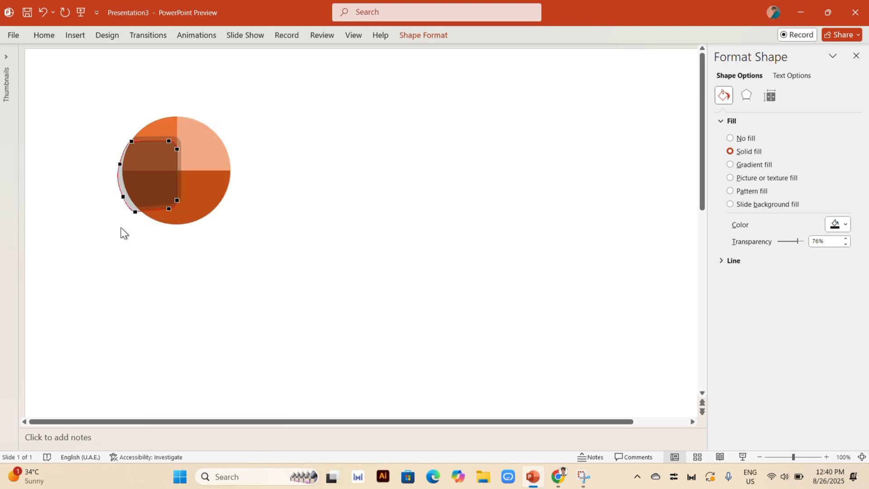
click(142, 210)
drag(141, 210, 129, 196)
click(120, 165)
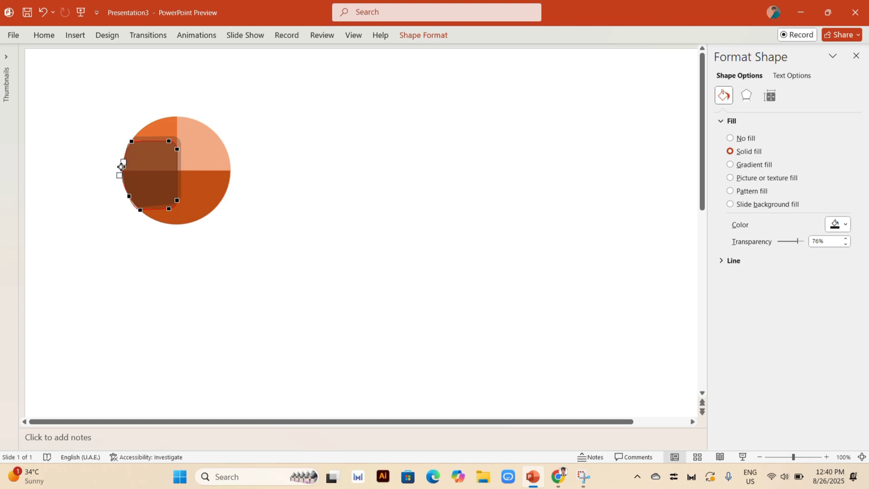
click(140, 210)
click(256, 224)
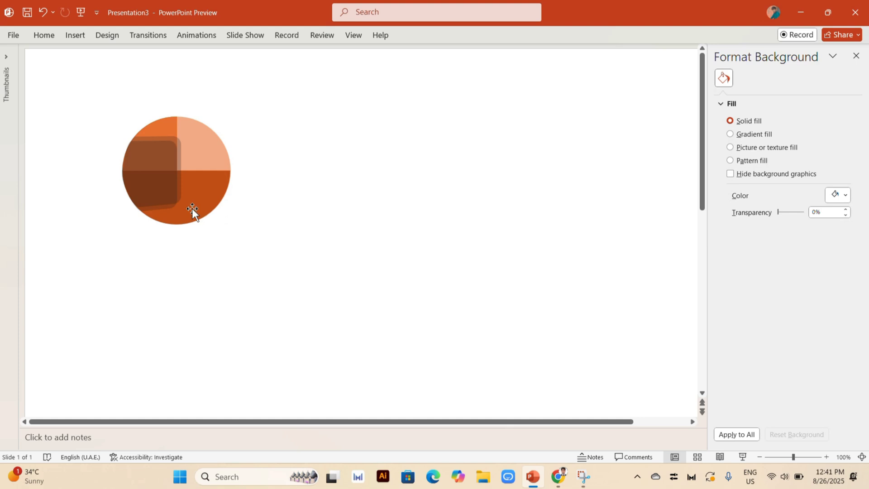
Paste another copy directly over the second translucent shape and raise its lower edge to shorten it
click(165, 193)
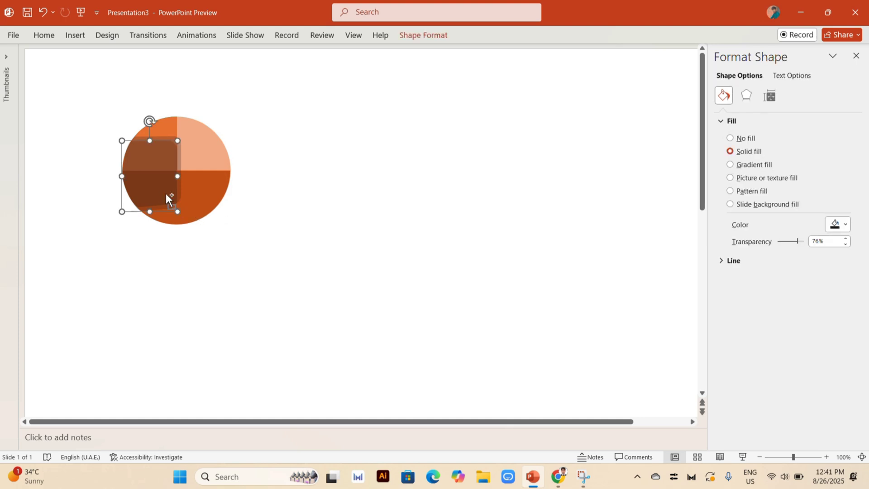
key(ctrl+v)
mouse_move(165, 194)
mouse_down()
mouse_move(146, 187)
mouse_move(157, 186)
mouse_up()
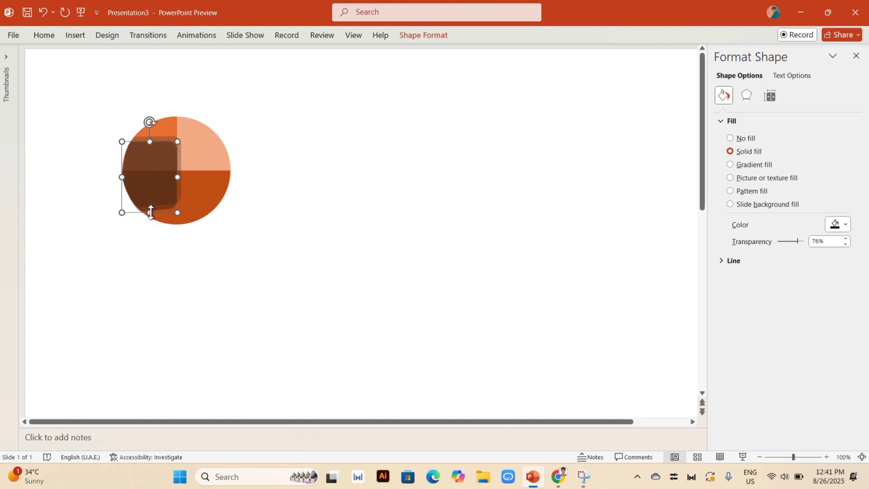
drag(151, 211, 151, 202)
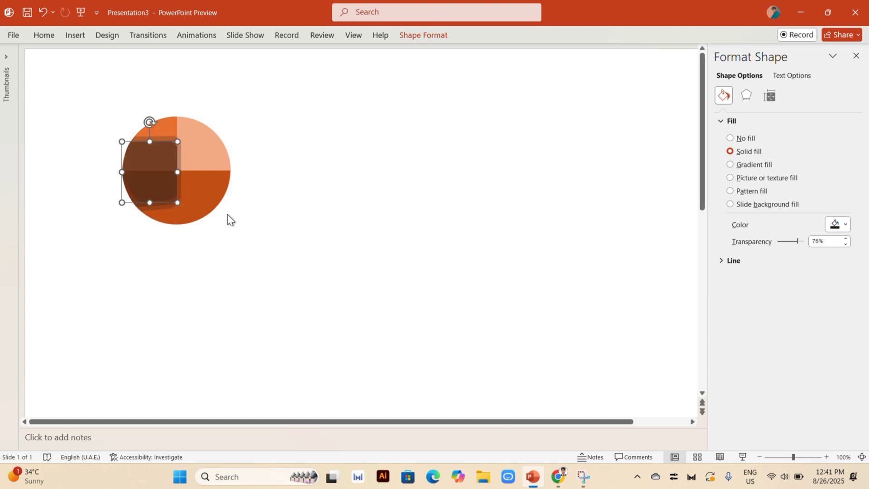
Edit the lower-left point of the shortened translucent copy to fit the circle's edge
right_click(151, 191)
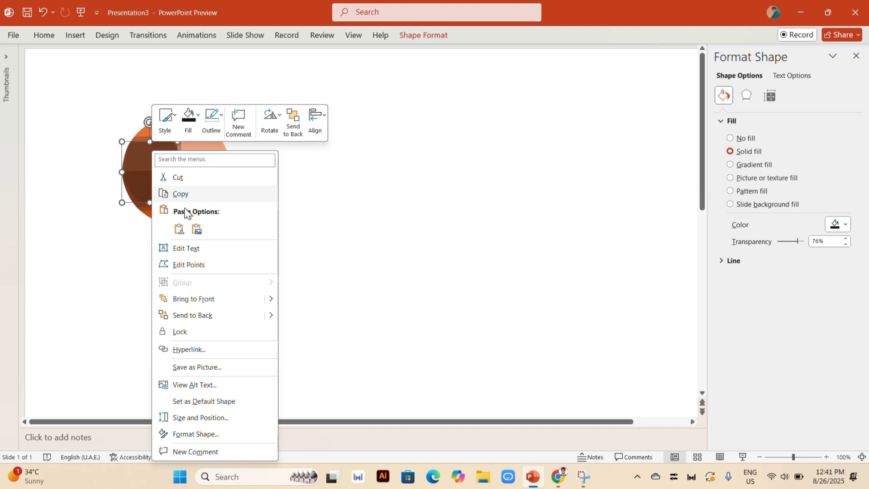
click(205, 265)
click(136, 202)
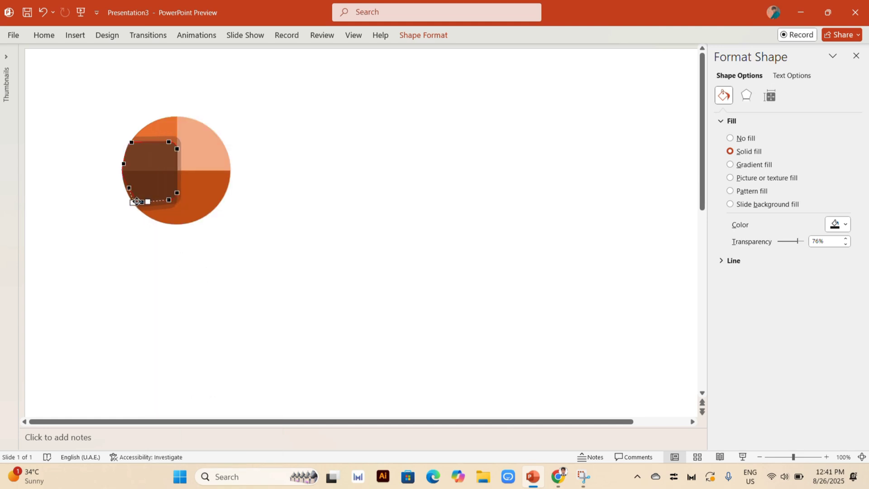
click(238, 199)
Insert a 1" by 1" rounded rectangle and place it over the translucent shapes so it overhangs the circle's left edge
click(75, 35)
click(220, 63)
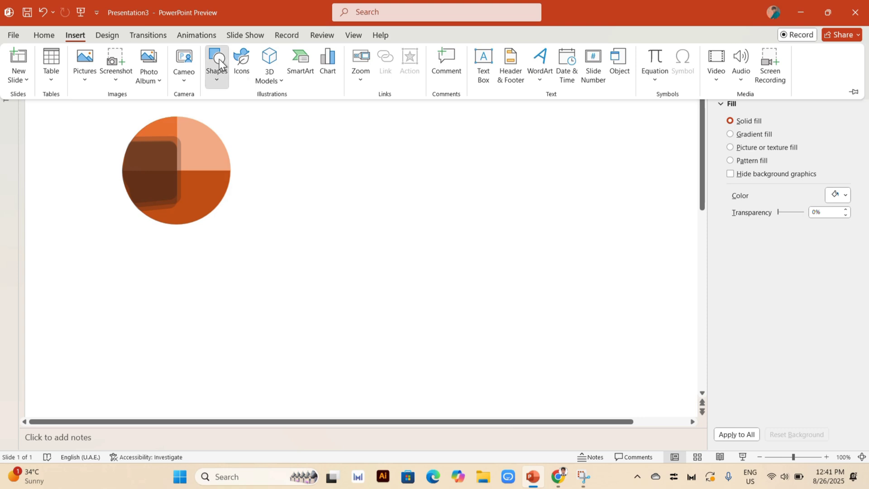
click(276, 113)
click(106, 158)
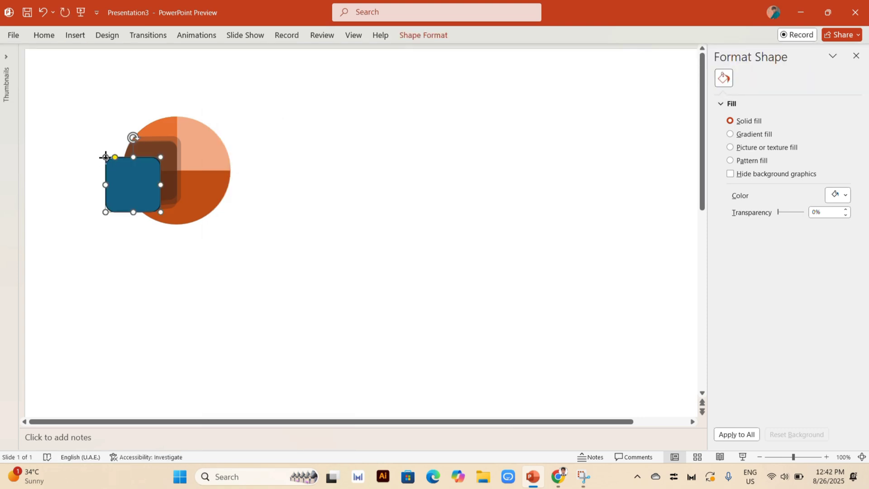
mouse_move(144, 171)
mouse_down()
mouse_move(136, 163)
mouse_move(149, 154)
mouse_up()
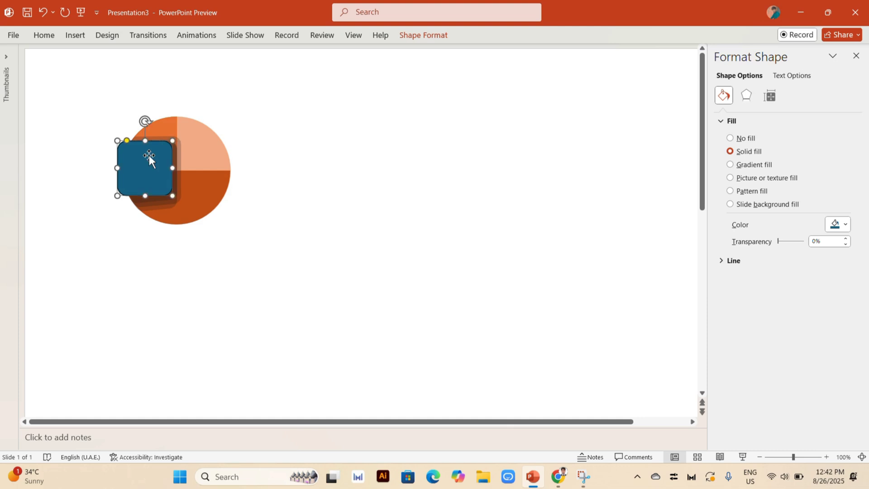
Fill the new rounded square with the standard dark red
click(413, 40)
click(316, 52)
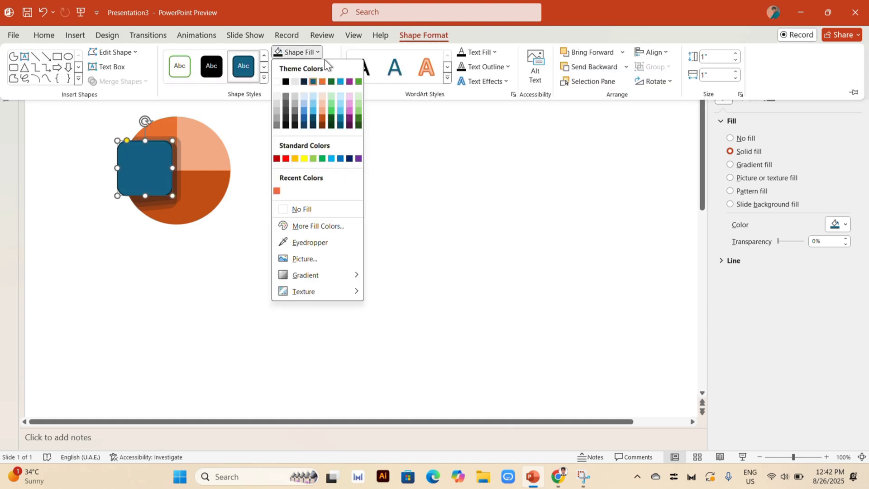
click(276, 158)
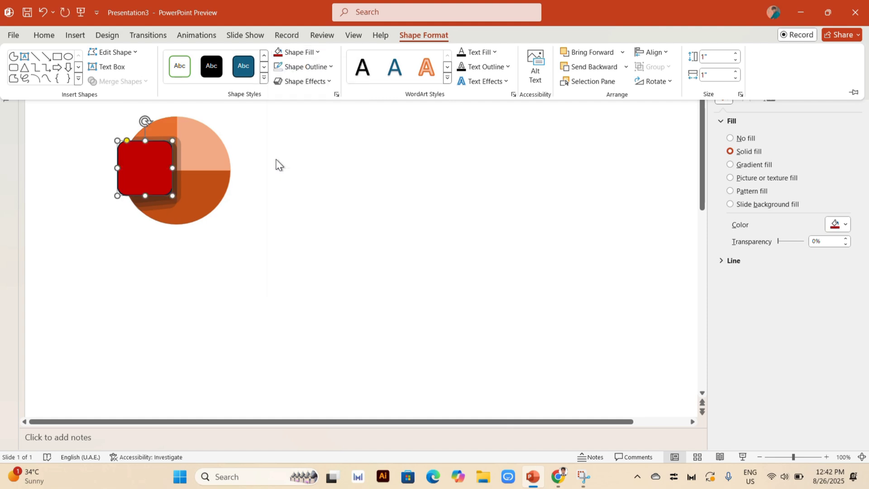
click(329, 67)
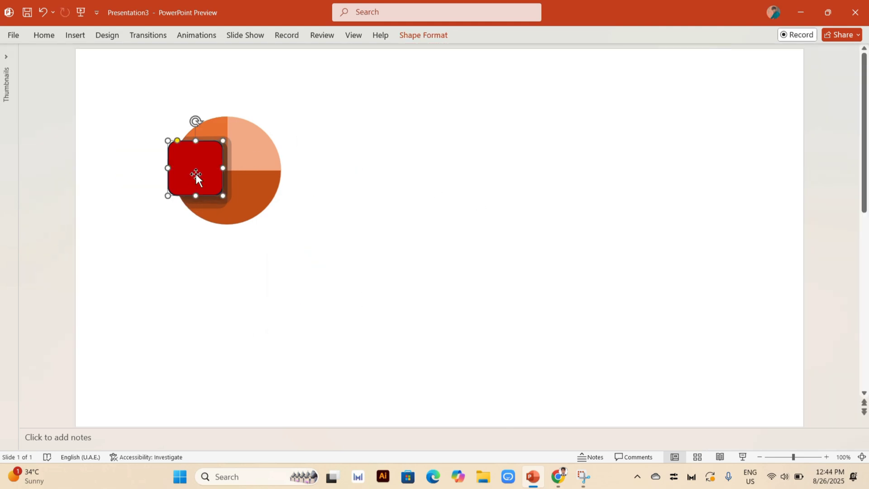
Move the red square off to the right of the circle and nudge the smallest translucent shape slightly downward
drag(196, 173, 379, 199)
click(213, 171)
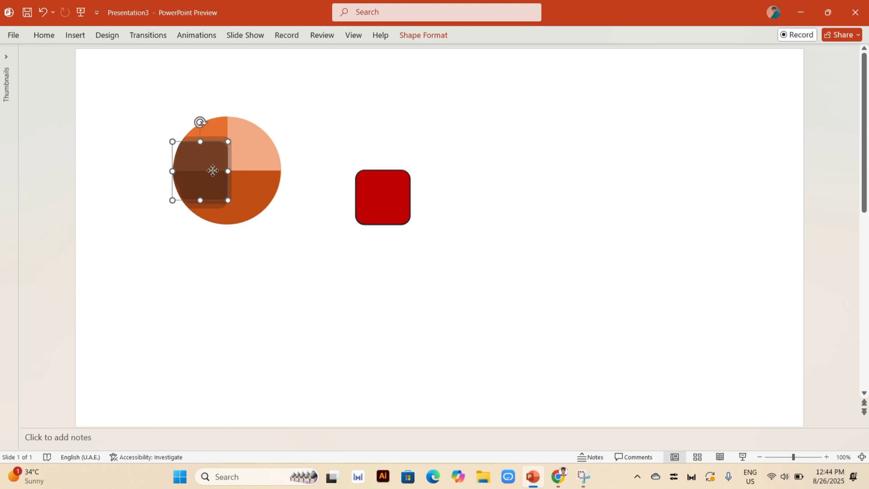
ctrl+click(212, 171)
click(201, 182)
key(ctrl+Down)
key(ctrl+Down)
key(ctrl+Down)
key(ctrl+Down)
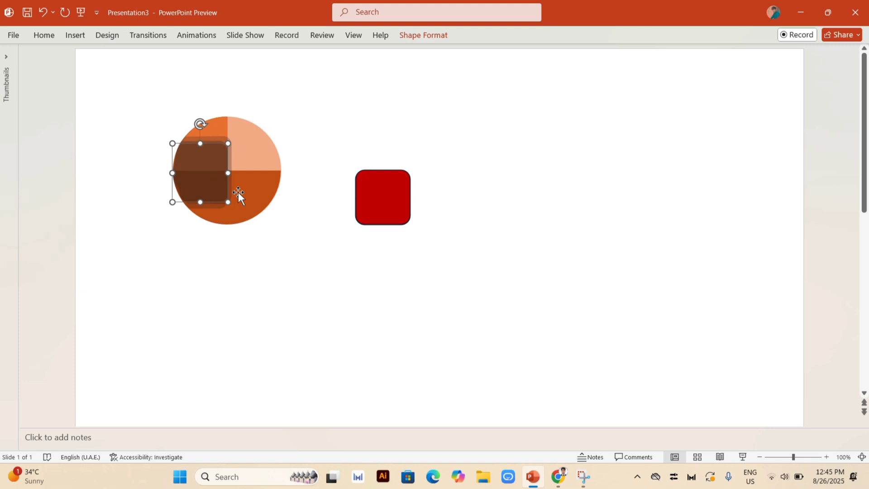
click(288, 242)
click(212, 172)
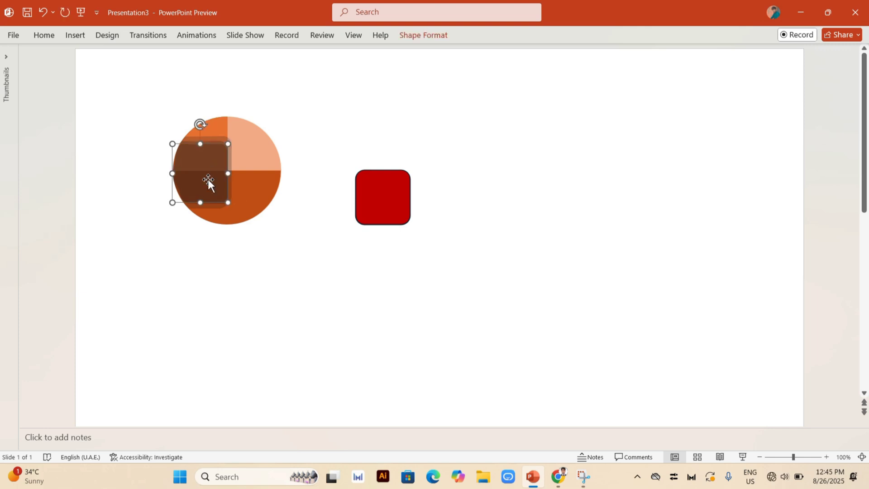
key(ctrl+Down)
key(ctrl+Down)
key(ctrl+Down)
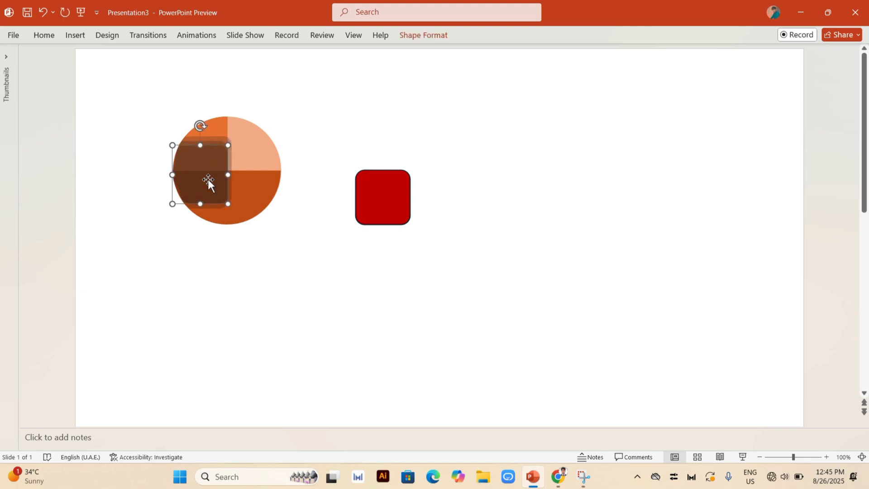
Place the red square back over the circle's left edge at about 1.06" by 1.07" and fill it with the lower half's dark theme orange
drag(393, 202, 204, 173)
click(417, 41)
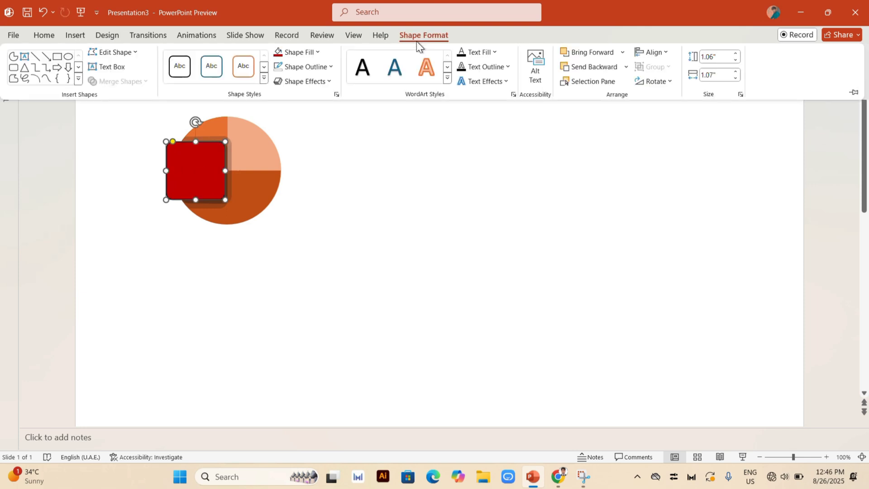
click(316, 52)
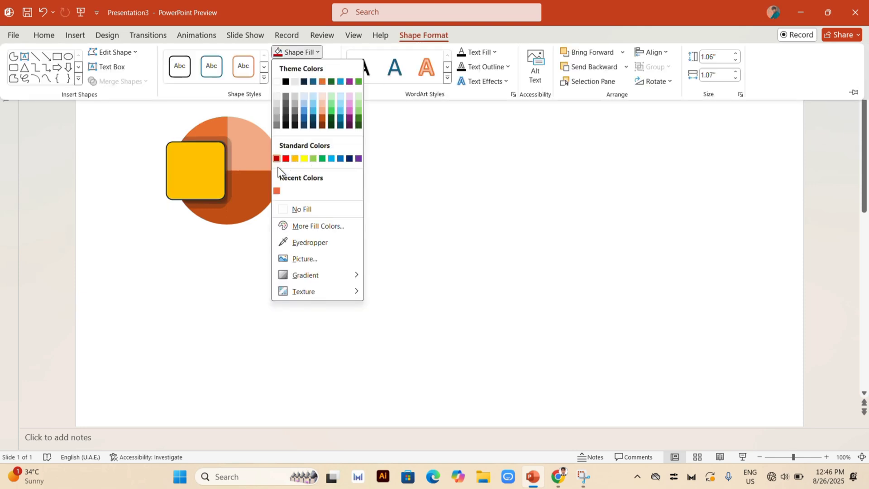
click(322, 120)
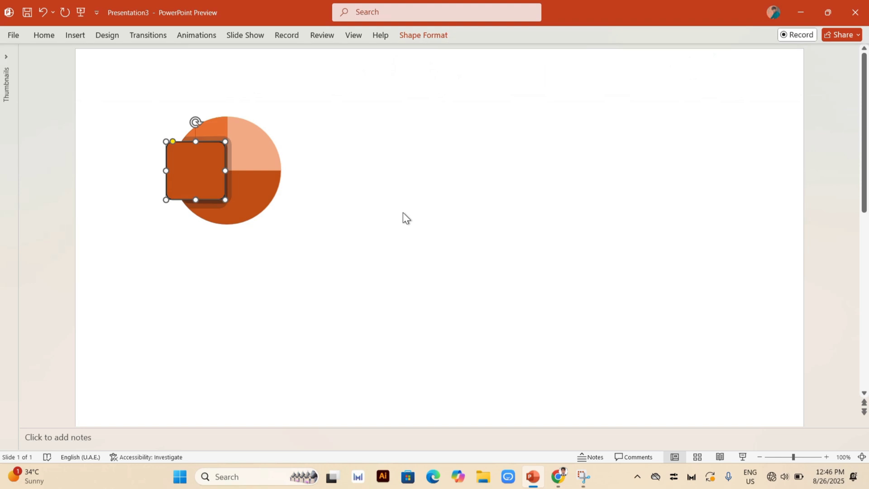
Remove the outline of the dark orange rounded square
click(416, 40)
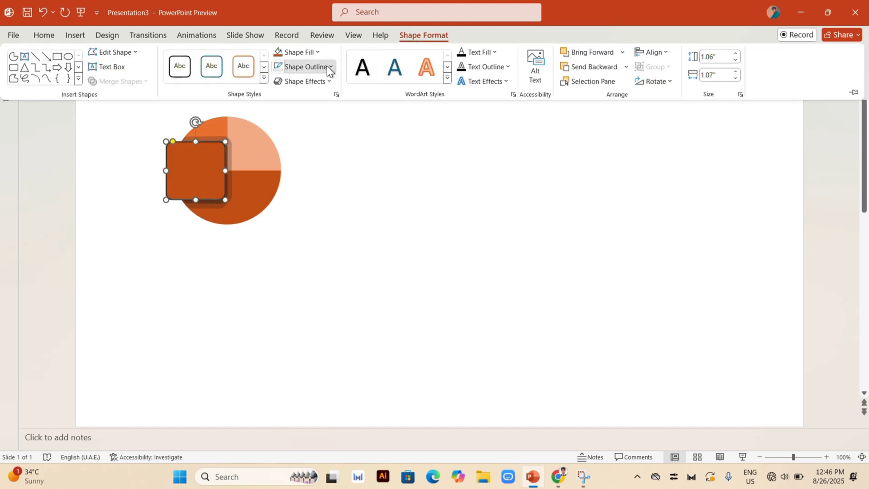
click(327, 66)
click(300, 223)
click(471, 206)
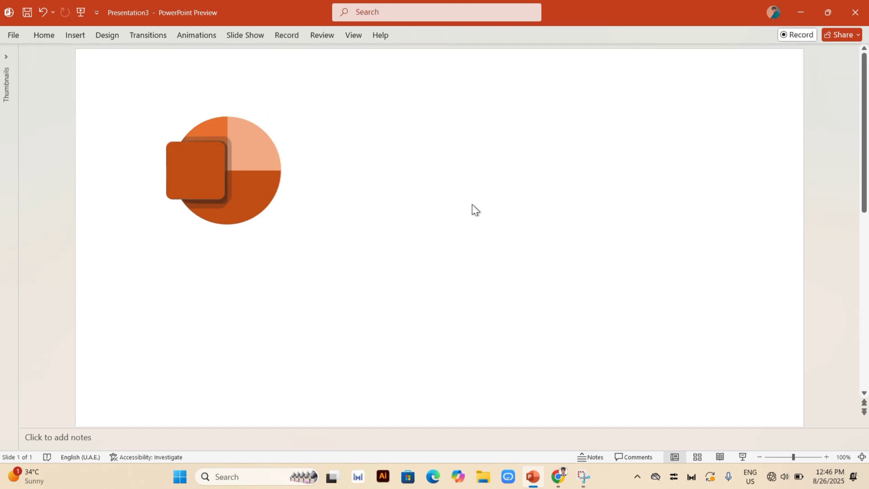